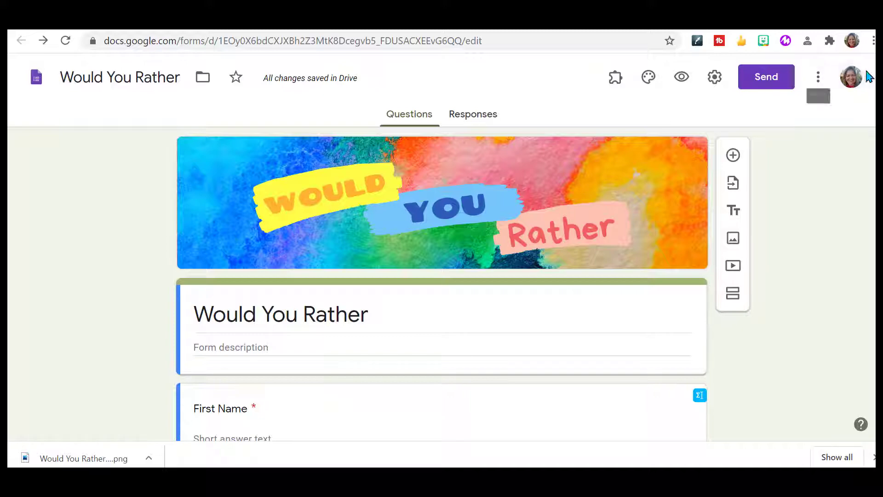
- Open Google Drive in a new browser tab from the Google apps grid
scroll(442, 247, "down", 8)
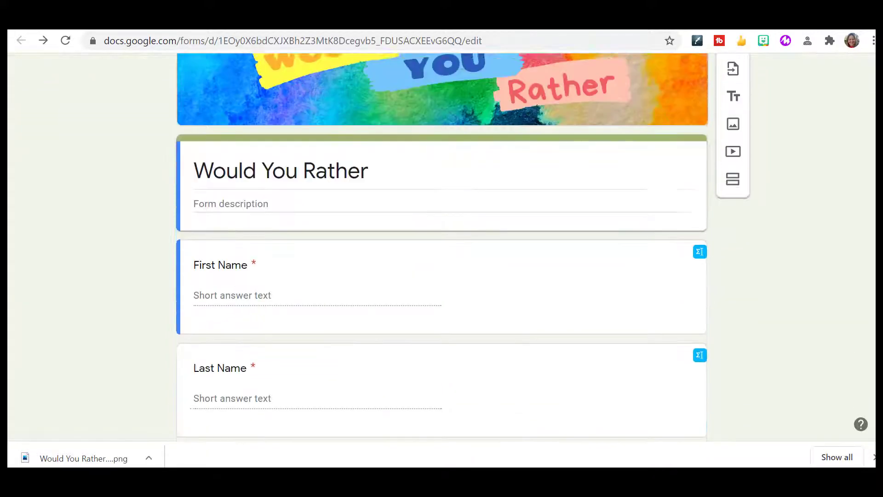
scroll(441, 247, "down", 16)
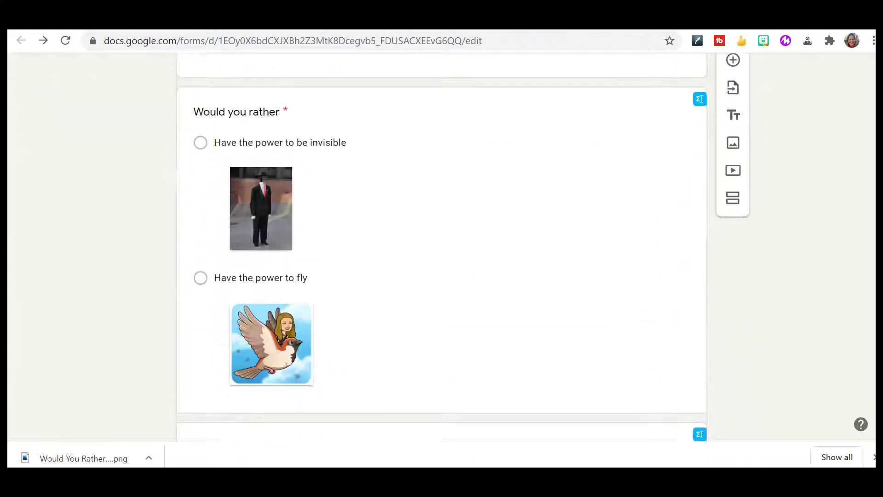
scroll(442, 247, "down", 14)
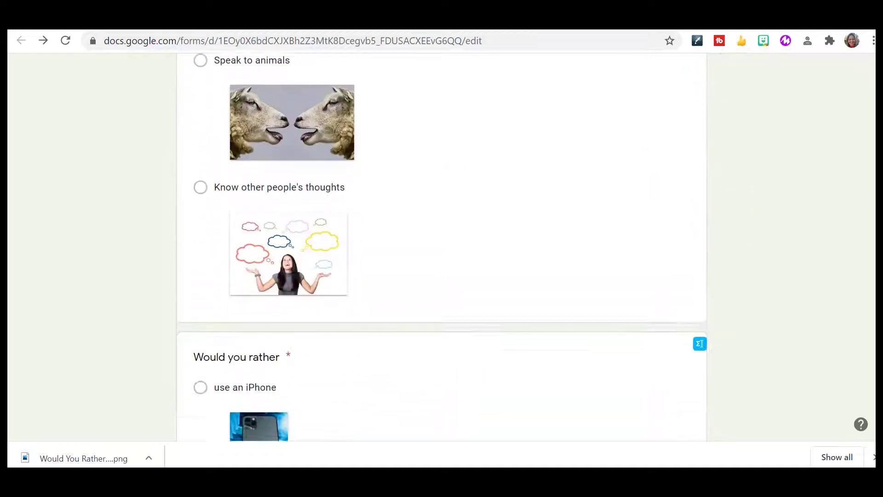
scroll(442, 247, "up", 4)
scroll(442, 247, "up", 20)
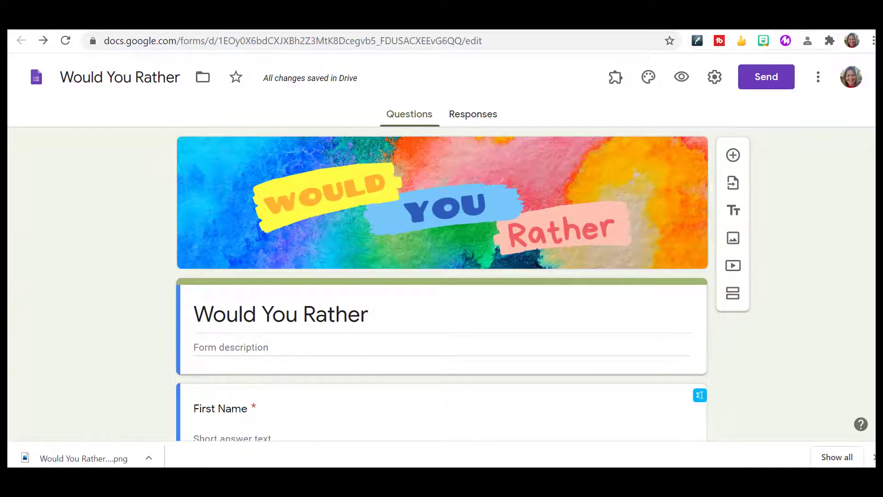
key("ctrl+t")
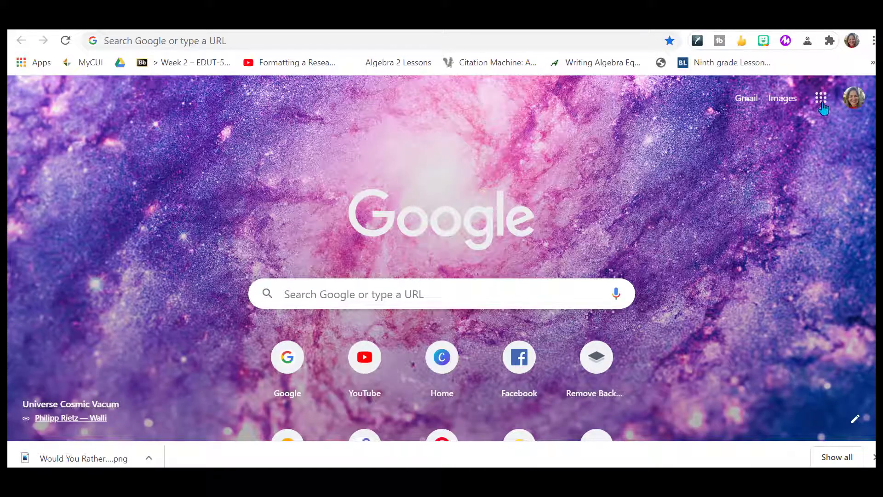
left_click(821, 98)
left_click(761, 285)
- Create a blank Google Form from Drive's New > More menu
left_click(65, 129)
mouse_move(203, 290)
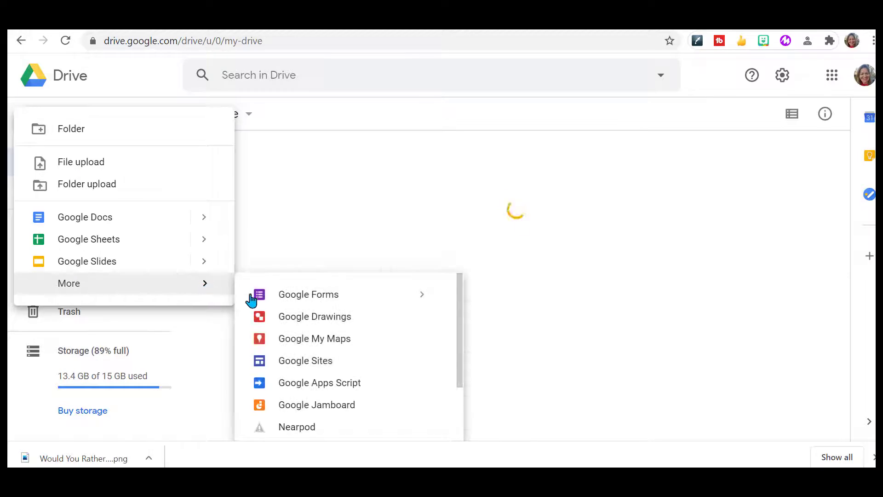
mouse_move(426, 304)
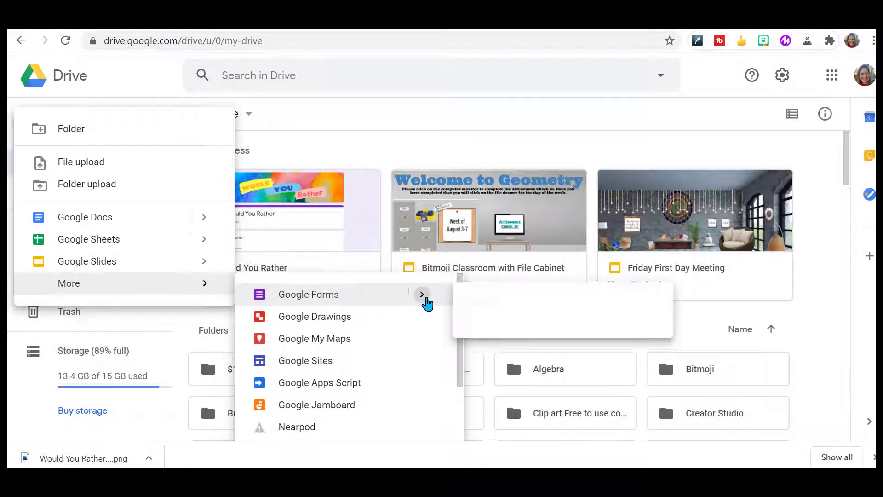
left_click(475, 312)
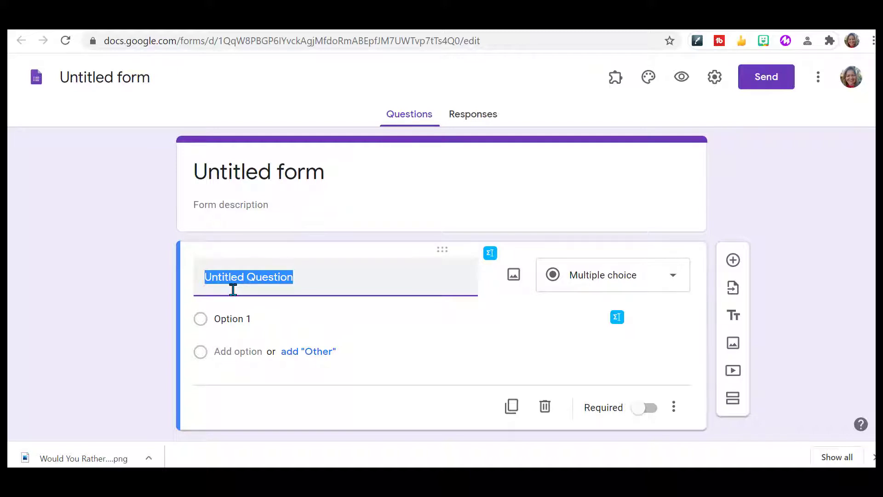
- Title the new question 'Would you rather' and make its first option 'have the power to be invisible'
type("Fir")
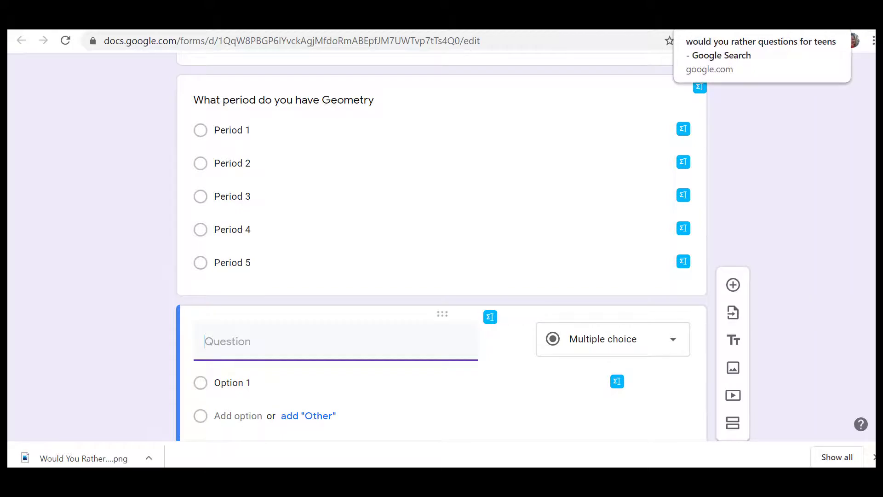
left_click(711, 21)
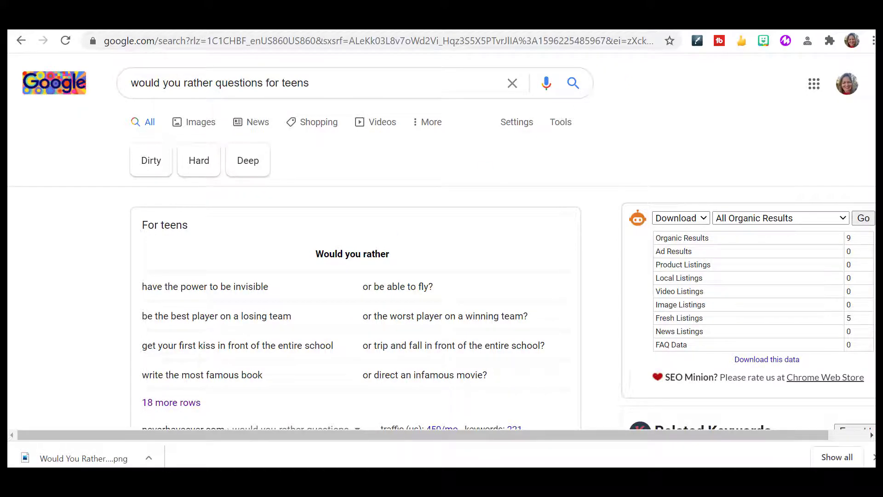
left_click(711, 21)
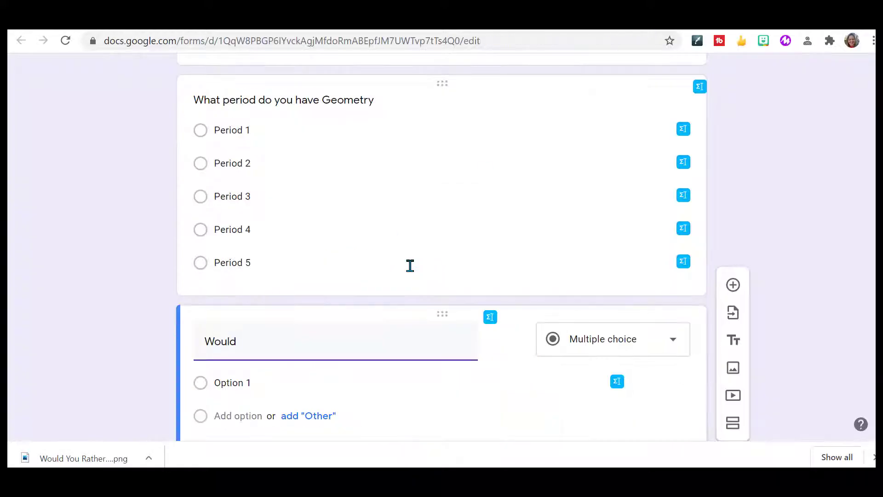
type("you rather")
left_click(317, 383)
type("have the power to be invisible")
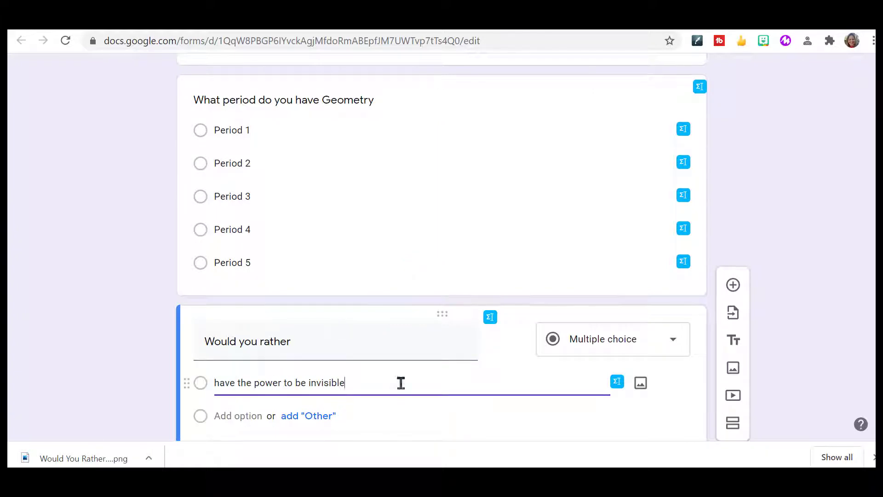
- Attach an 'invisible man' image-search picture of a man in a suit to the invisible option
left_click(644, 386)
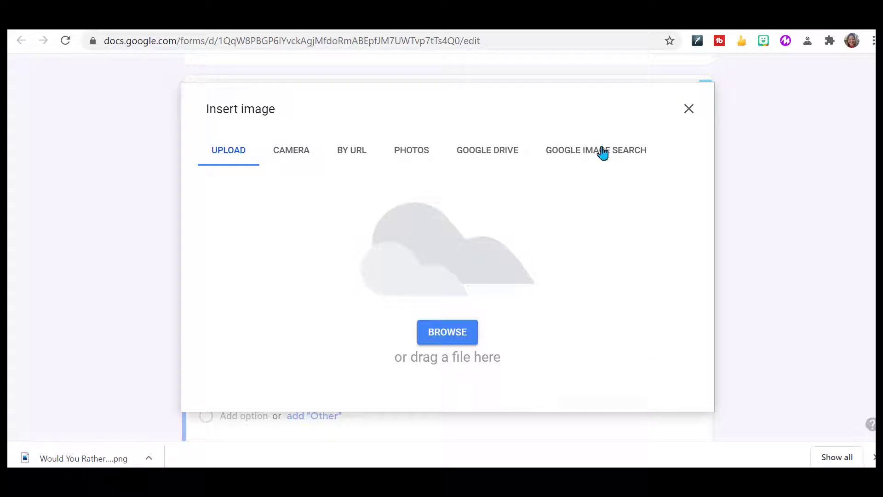
left_click(600, 150)
type("invisible man")
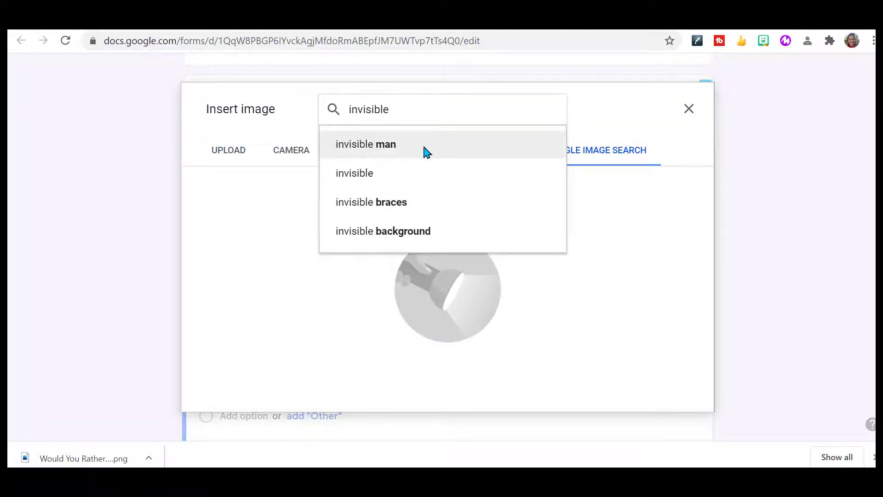
left_click(426, 148)
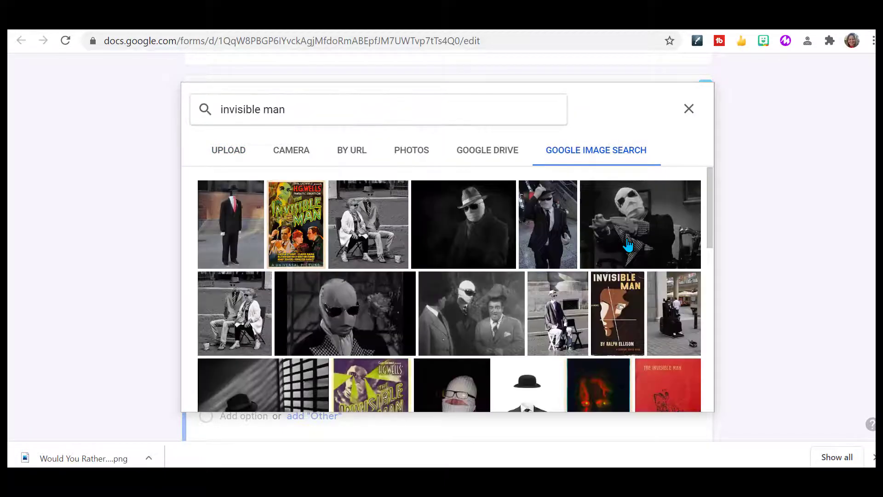
left_click(243, 231)
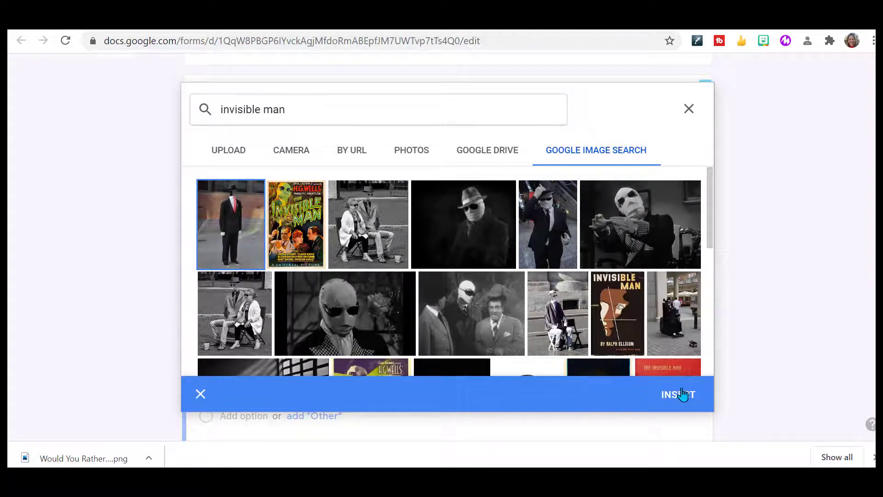
left_click(683, 395)
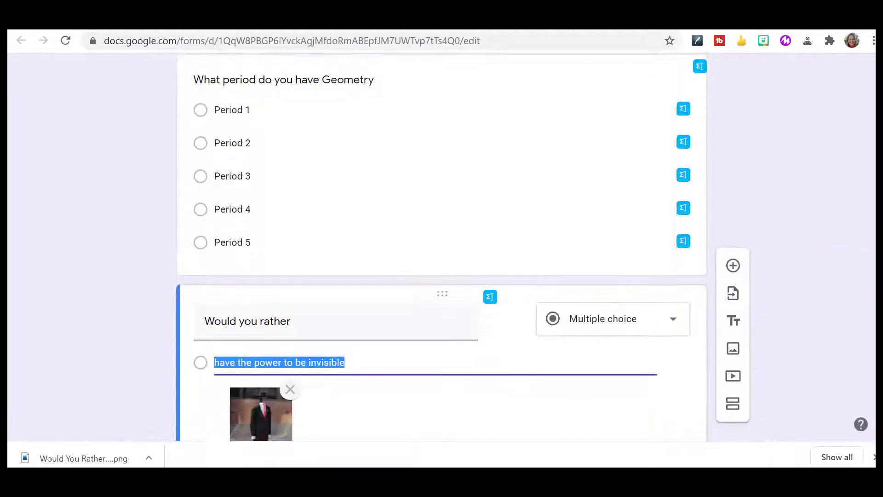
- Add the option 'have the power to fly' and save the flying-bird Bitmoji as 'flying'
left_click(238, 324)
type("have the power to fly")
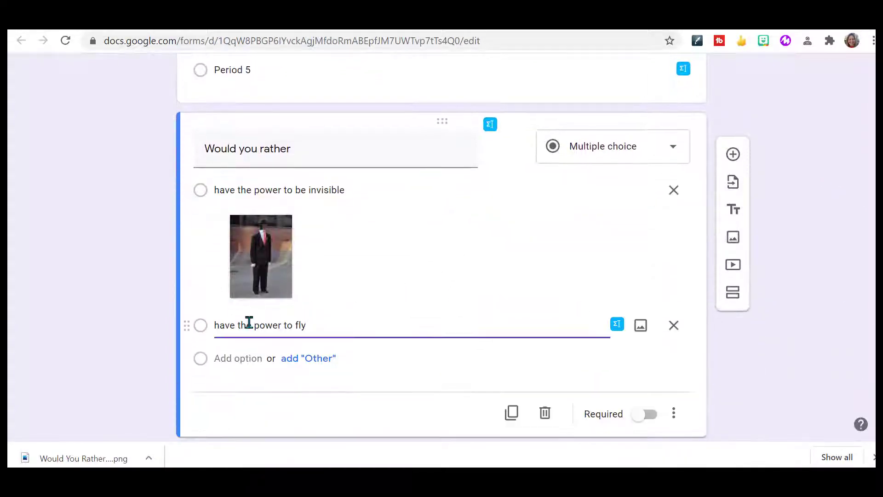
left_click(763, 43)
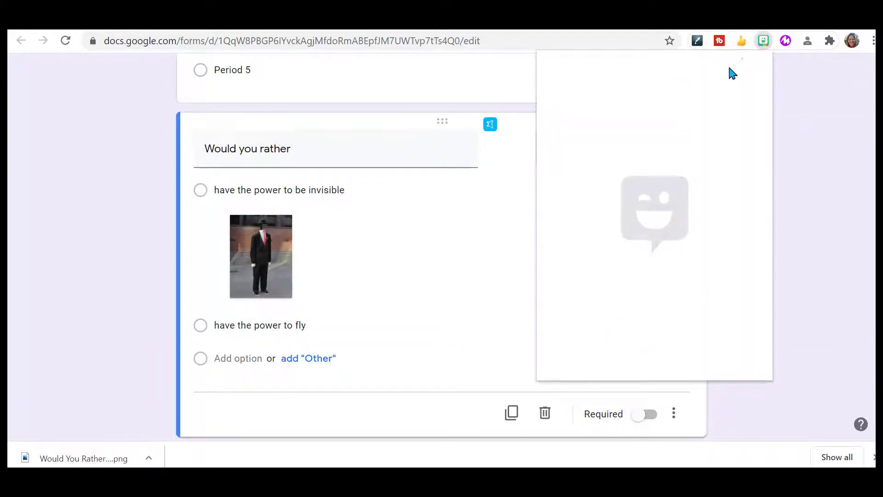
right_click(691, 144)
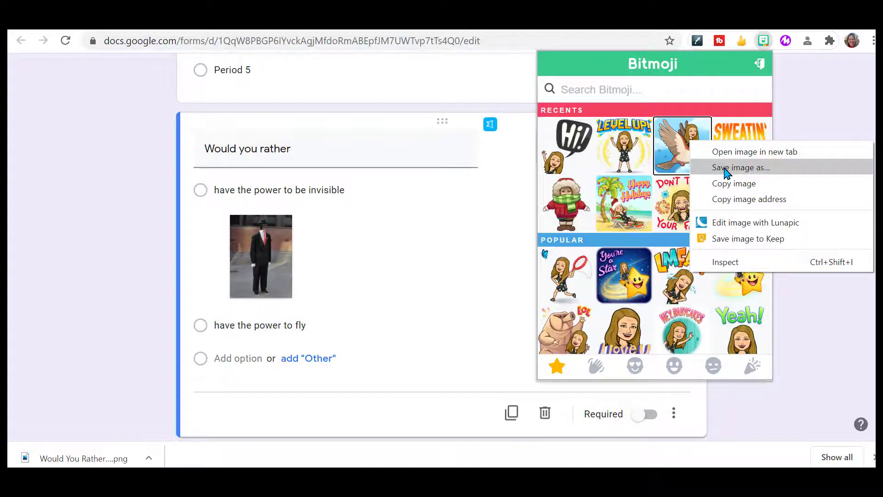
left_click(725, 168)
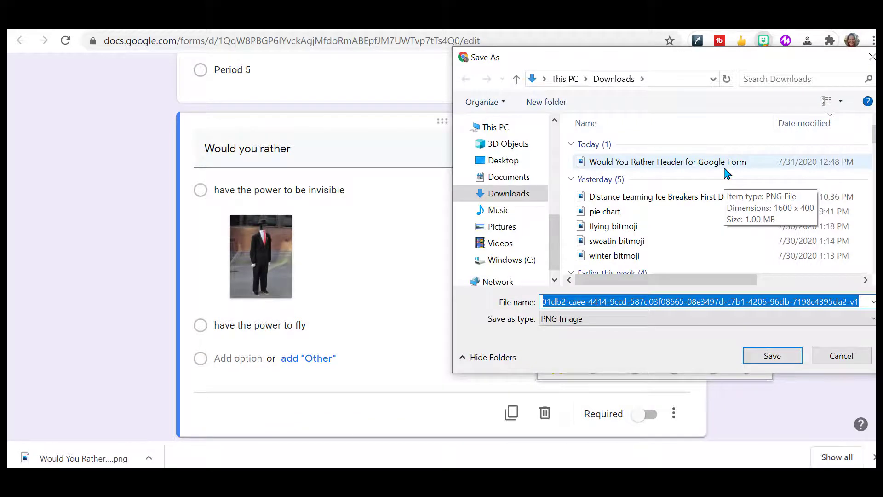
type("flying")
key("Return")
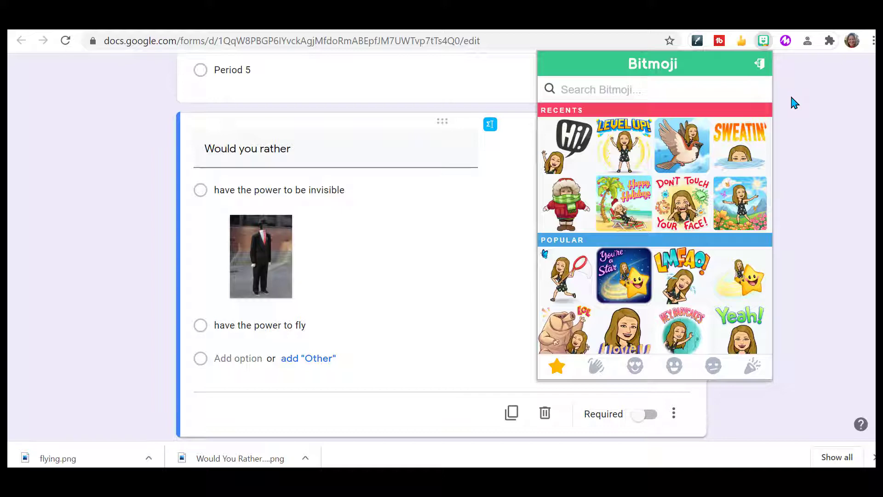
- Upload the flying image as the picture for the 'have the power to fly' option
left_click(455, 321)
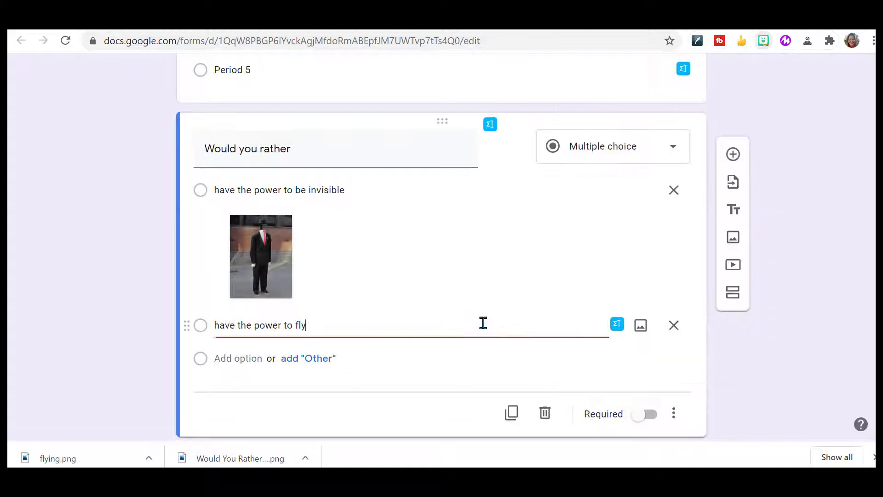
left_click(641, 328)
left_click(445, 338)
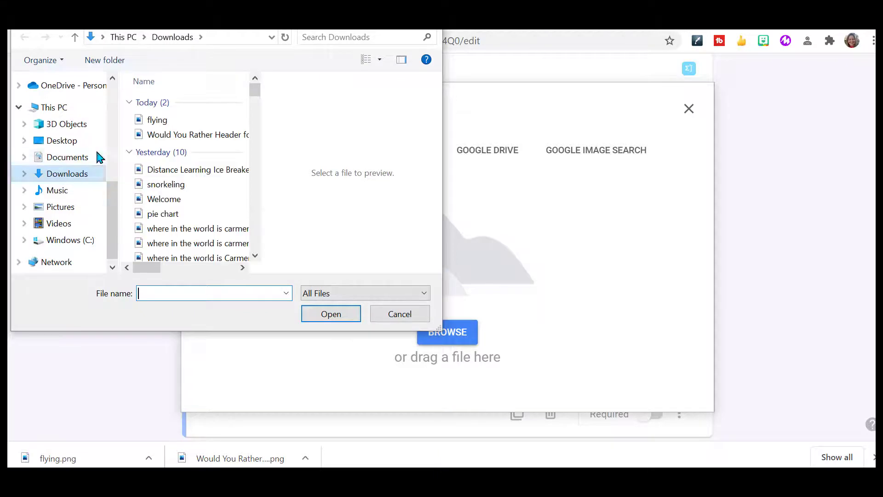
left_click(150, 121)
left_click(331, 314)
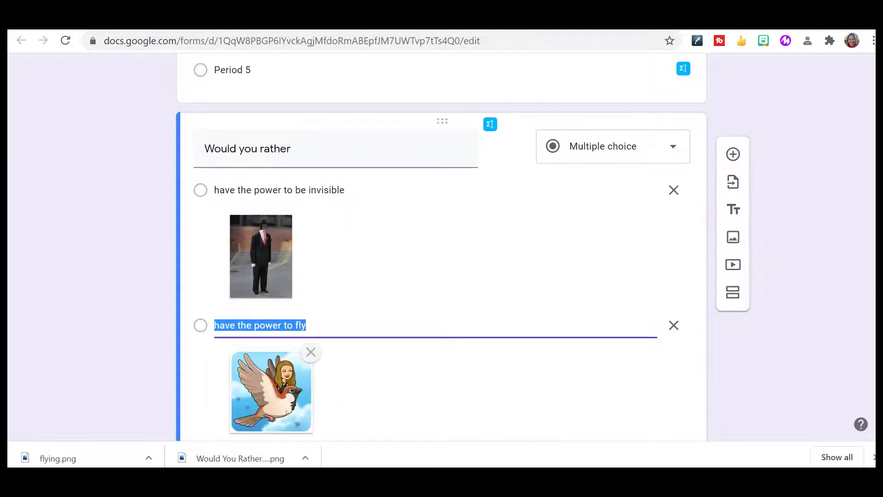
- Add a new question and begin titling it 'Would you rather'
left_click(733, 156)
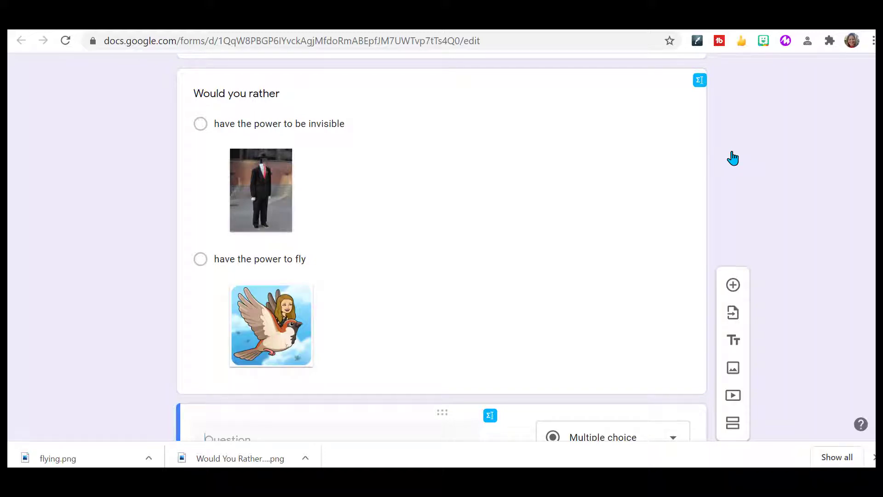
scroll(733, 158, "down", 3)
type("Would you rather")
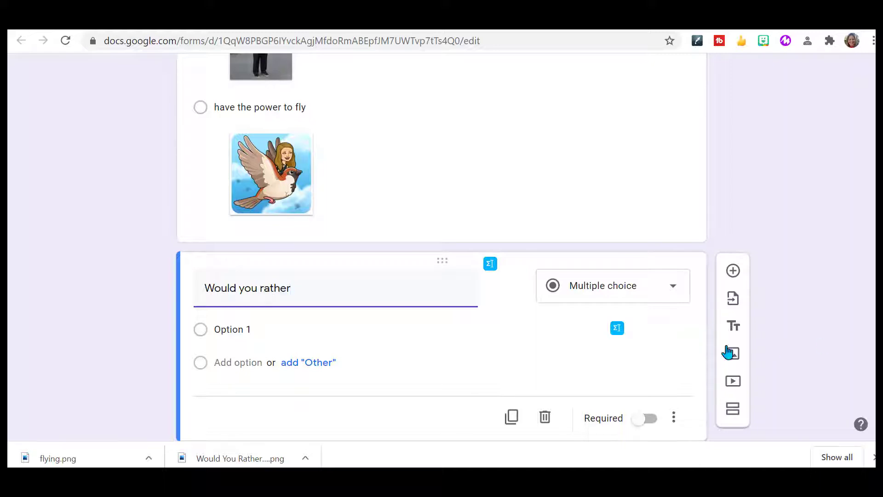
- Make the first option 'Eat vanilla ice cream' with a soft-serve vanilla cone picture from image search
left_click(253, 327)
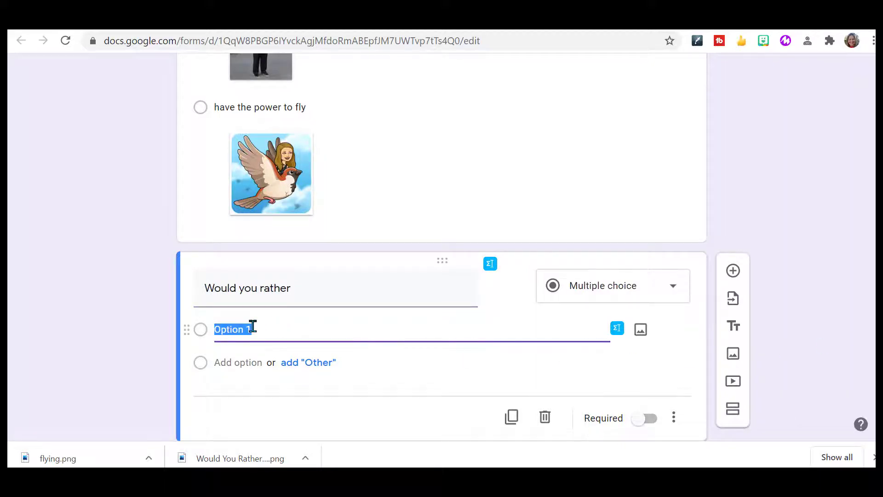
type("Eat vanilla ice cream")
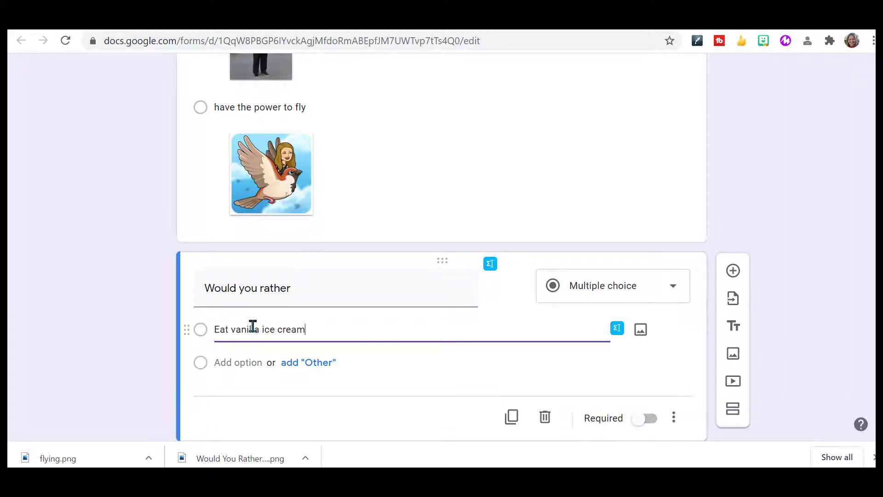
left_click(642, 332)
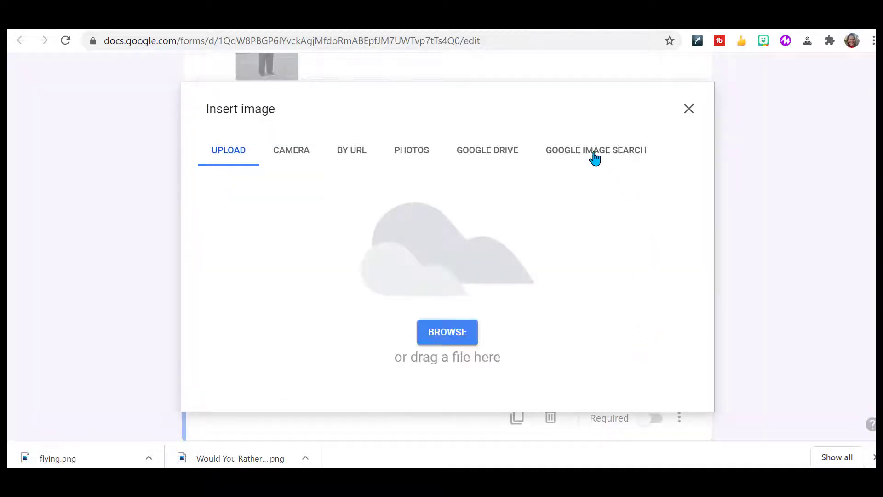
left_click(594, 156)
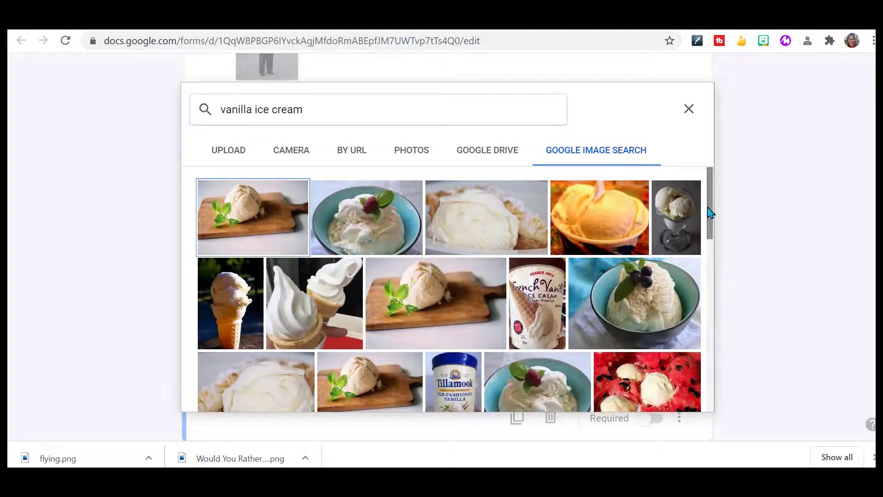
left_click_drag(710, 213, 710, 384)
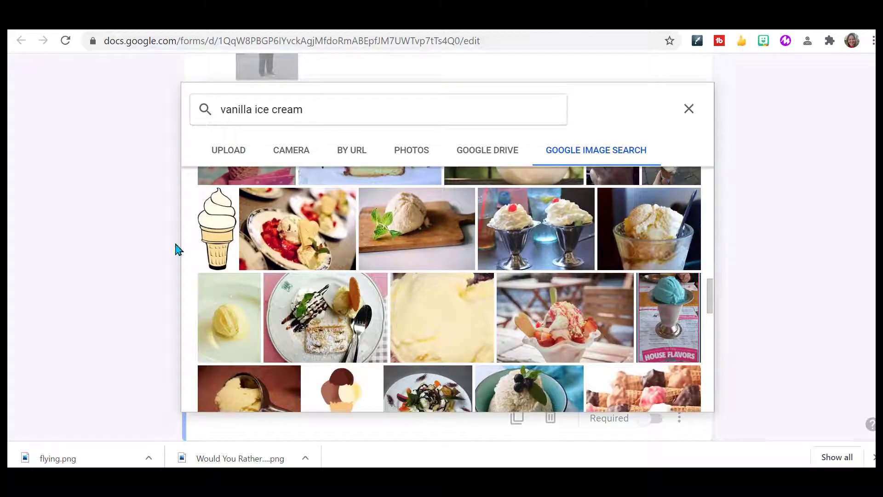
left_click(209, 239)
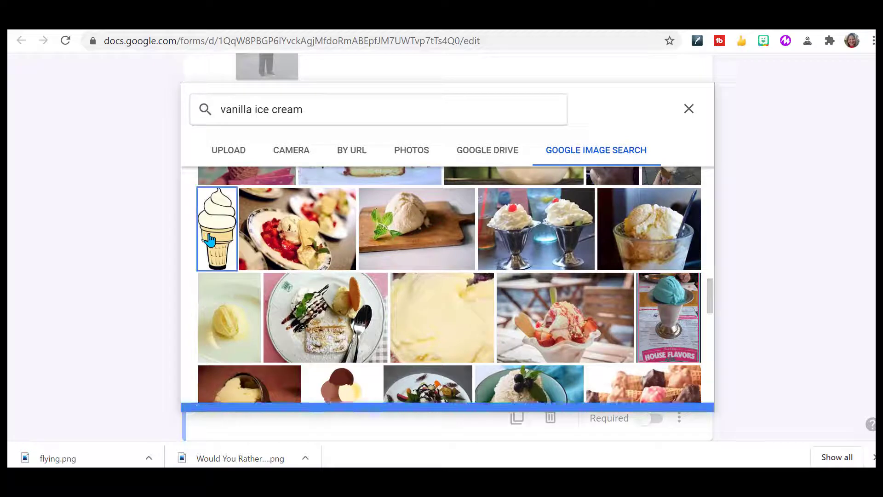
left_click(674, 397)
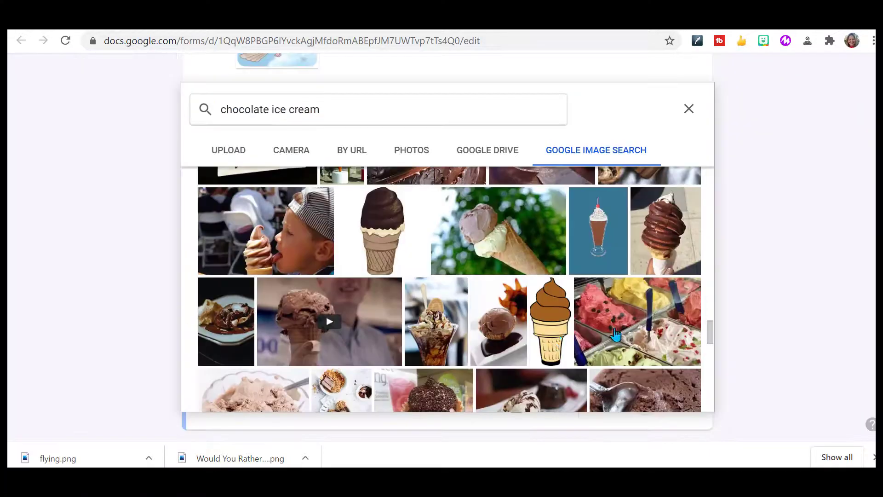
- Insert a chocolate cone picture on the 'Each chocolate ice cream' option and add a blank question
left_click(558, 342)
left_click(672, 400)
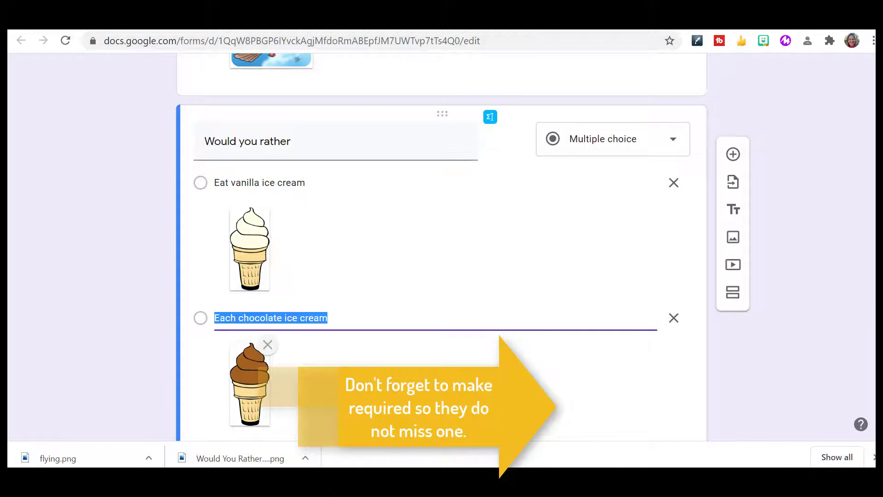
left_click(733, 155)
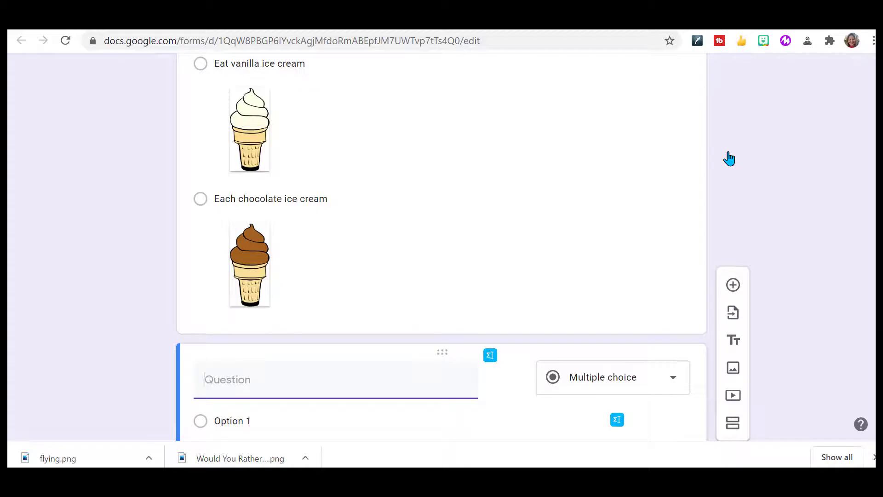
- Title the question 'Would you rather' with first option 'talk to the animals' and a sheep picture
type("Would you rather")
left_click(230, 421)
type("talk to the animals")
left_click(640, 420)
scroll(676, 402, "down", 4)
- Add the second option 'know other peoples thoughts' and return to the finished form
left_click(260, 365)
type("know other peoples thoughts")
triple_click(261, 365)
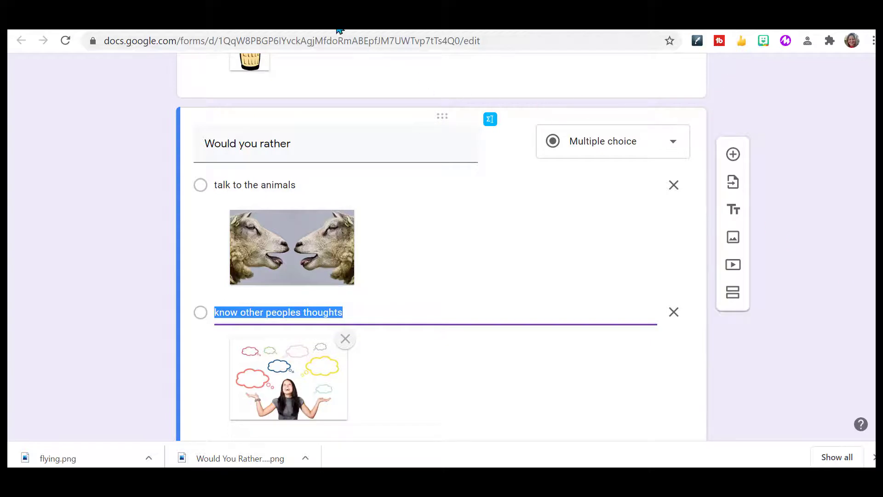
key("alt+Left")
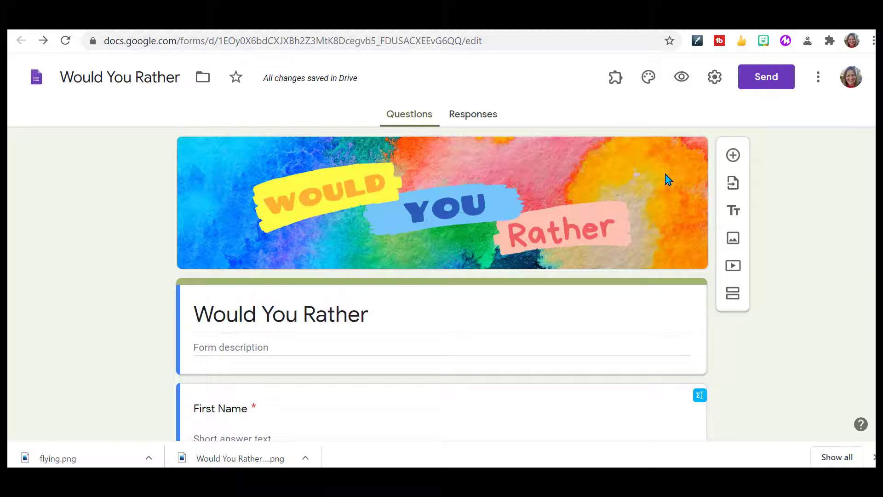
left_click(653, 86)
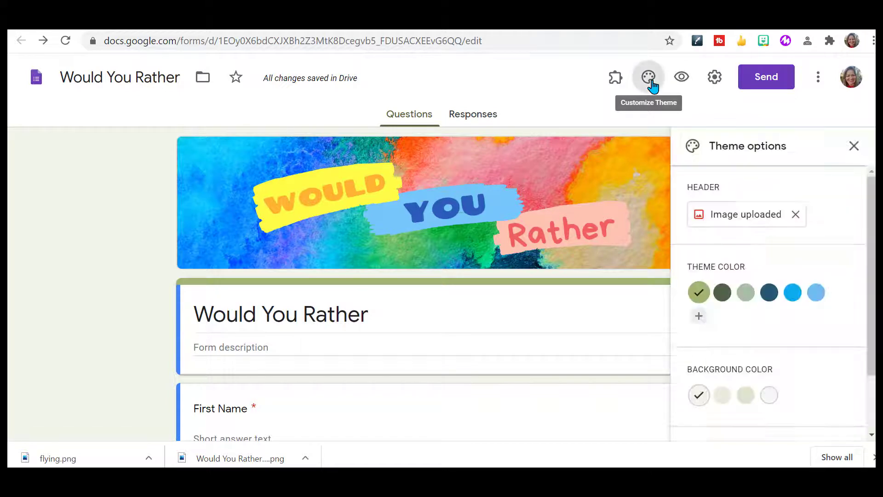
left_click(854, 146)
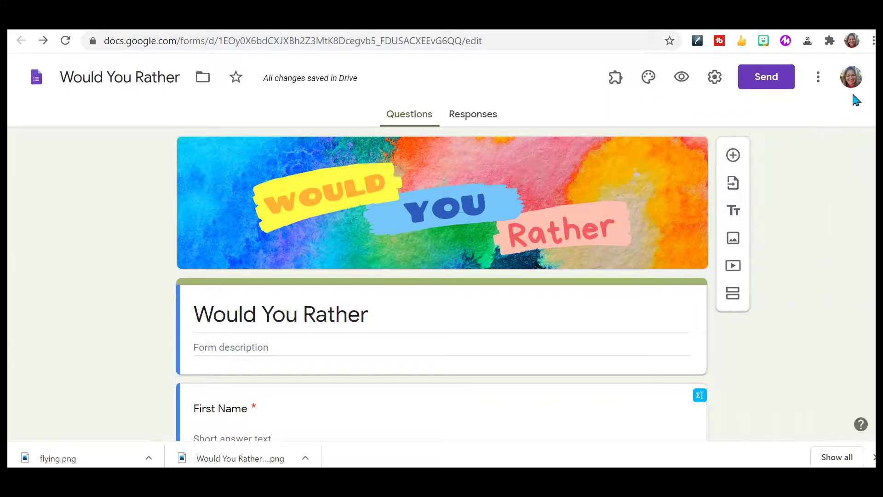
- Scroll through the finished form's questions to review them
scroll(442, 248, "down", 20)
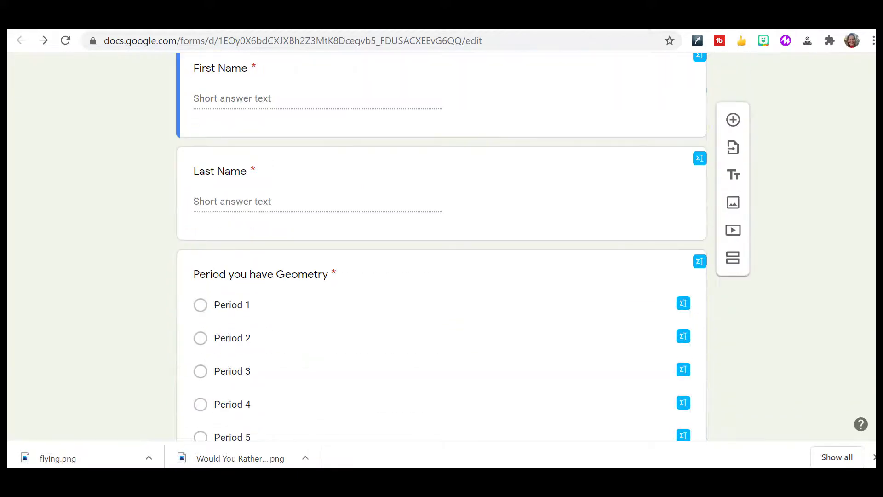
scroll(442, 248, "down", 20)
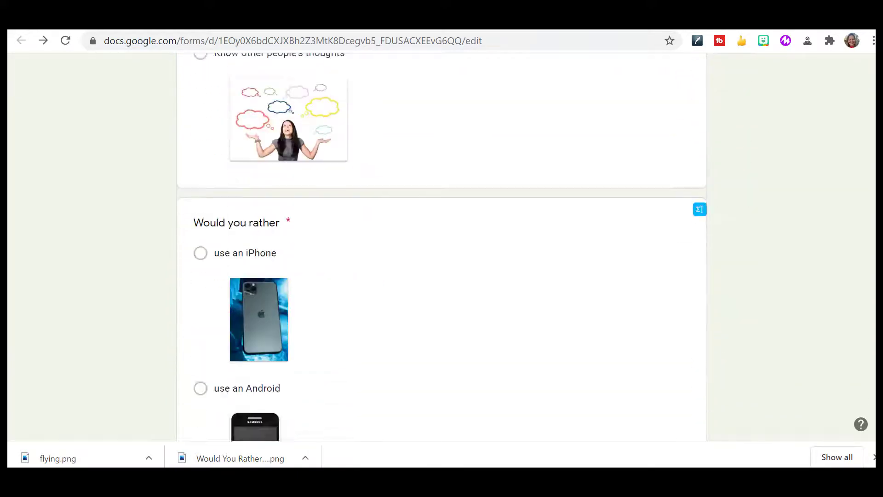
scroll(442, 248, "up", 20)
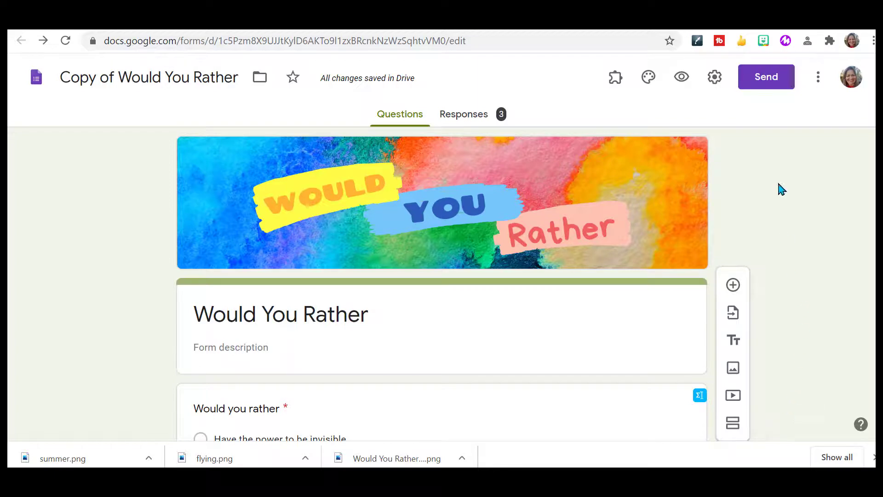
- Generate a shortened share link for the form in the Send dialog, then close it
left_click(765, 81)
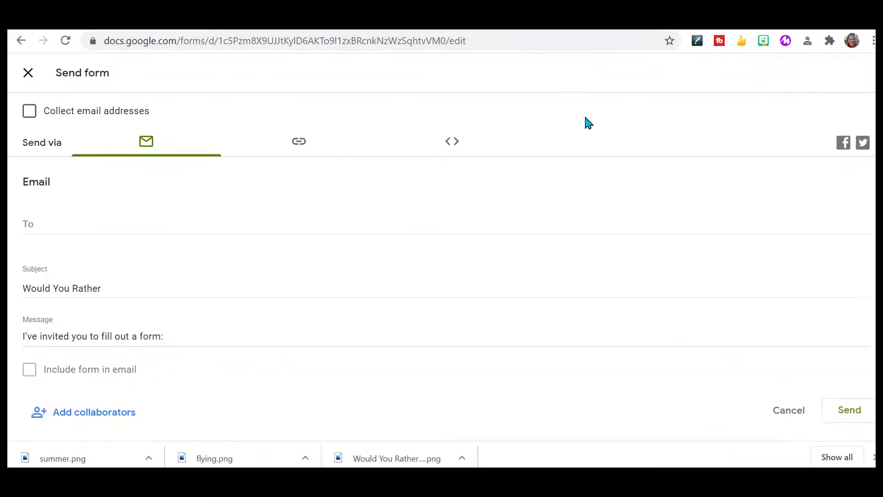
left_click(299, 146)
left_click(29, 231)
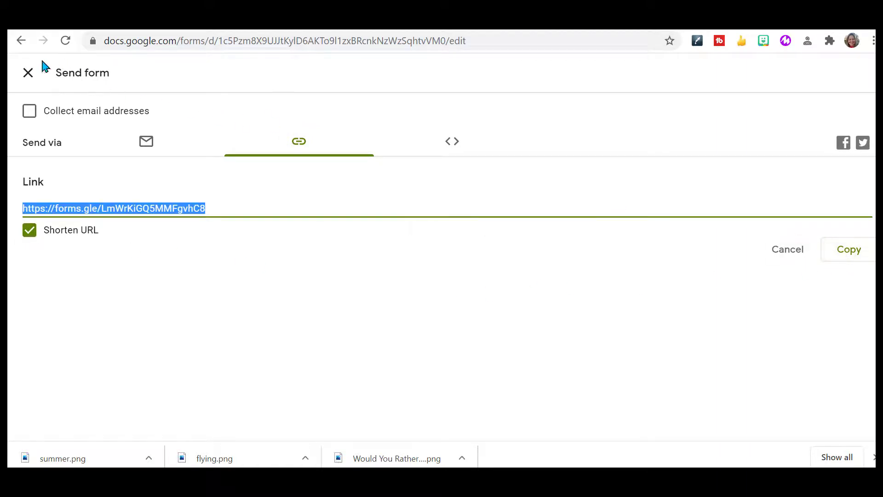
left_click(29, 72)
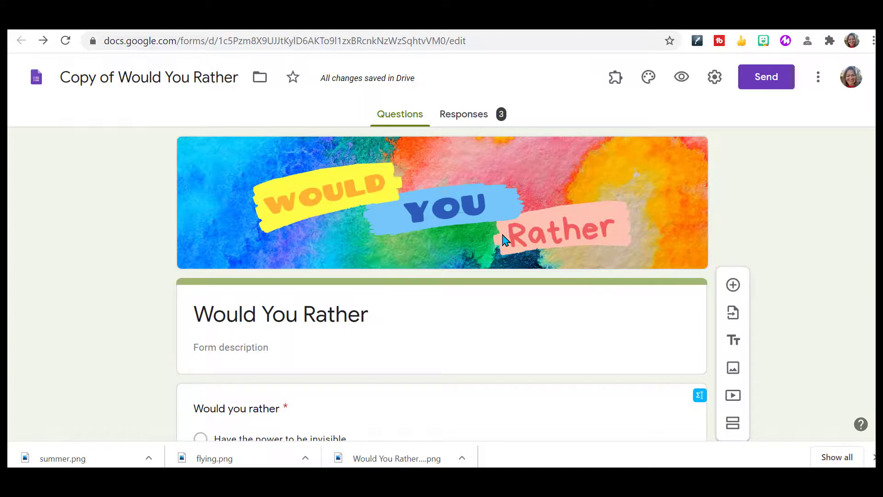
- Review the Responses summary pie charts, such as 'be rich' winning 100% of 3 responses
left_click(462, 122)
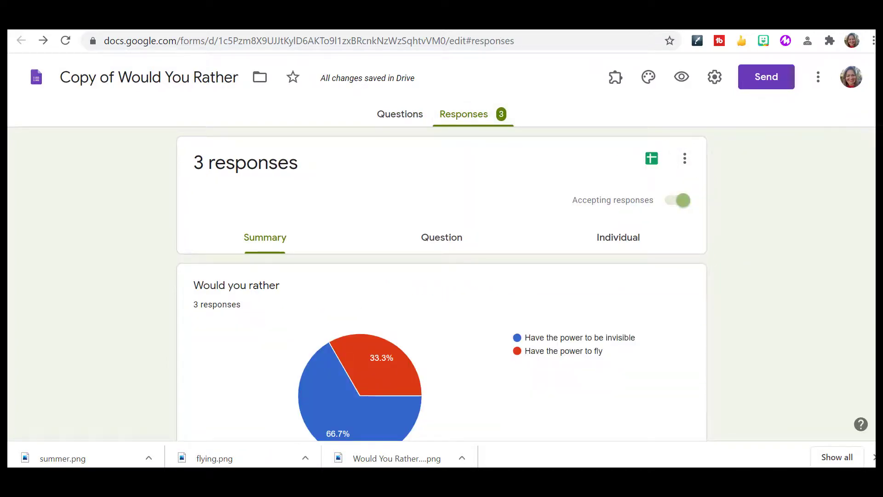
scroll(614, 260, "down", 3)
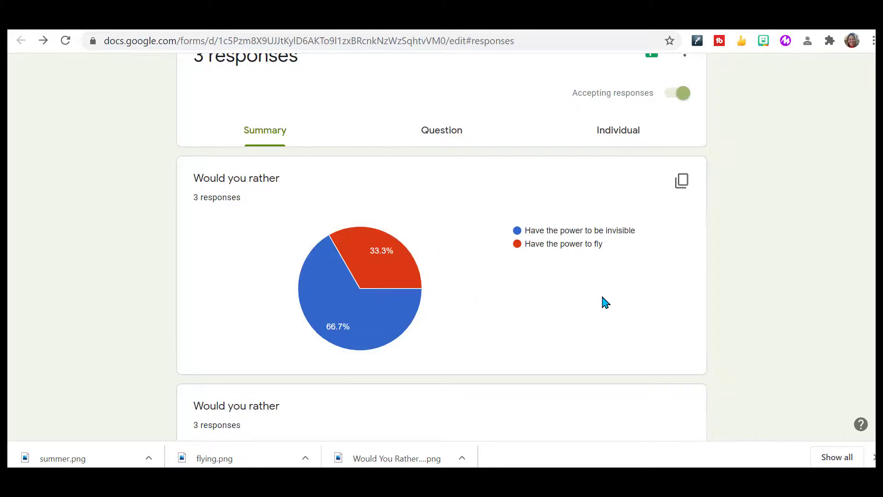
mouse_move(391, 270)
scroll(442, 247, "down", 6)
scroll(441, 247, "down", 3)
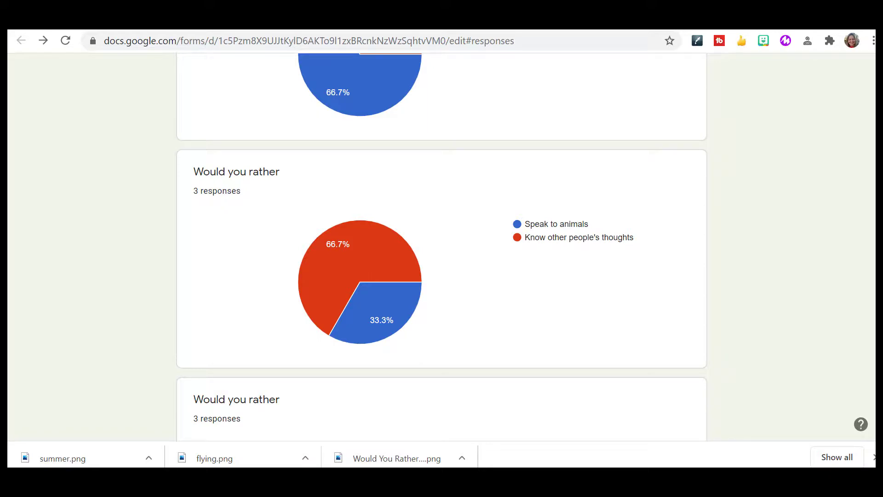
scroll(442, 247, "down", 4)
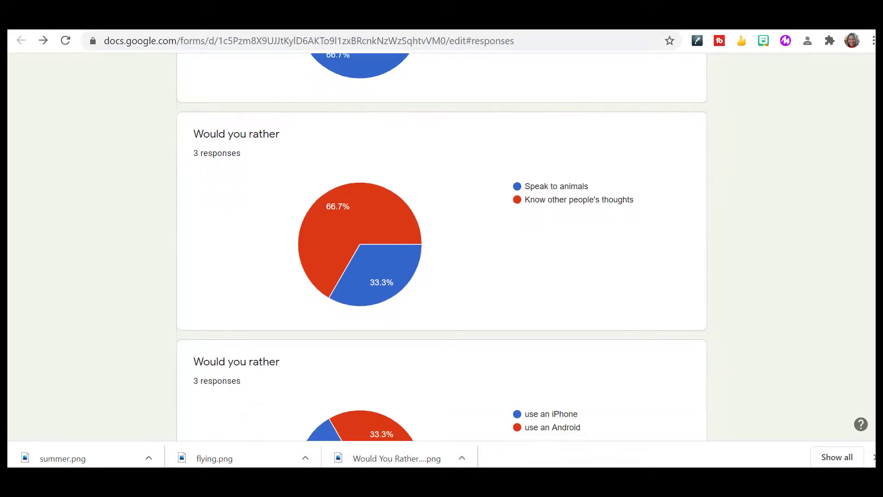
scroll(441, 247, "down", 1)
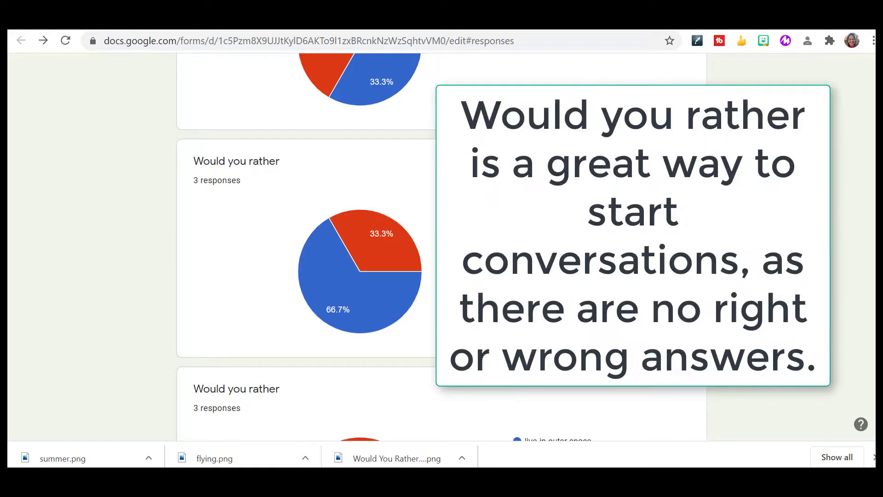
scroll(442, 247, "down", 9)
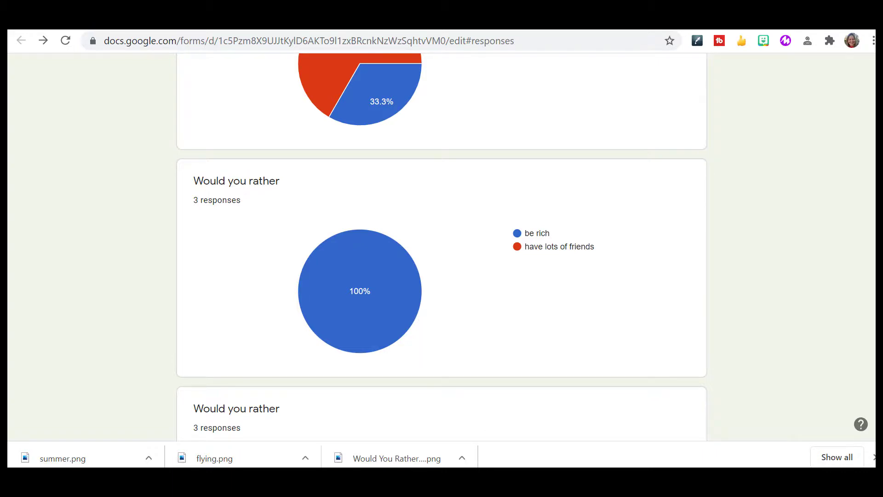
scroll(442, 248, "down", 5)
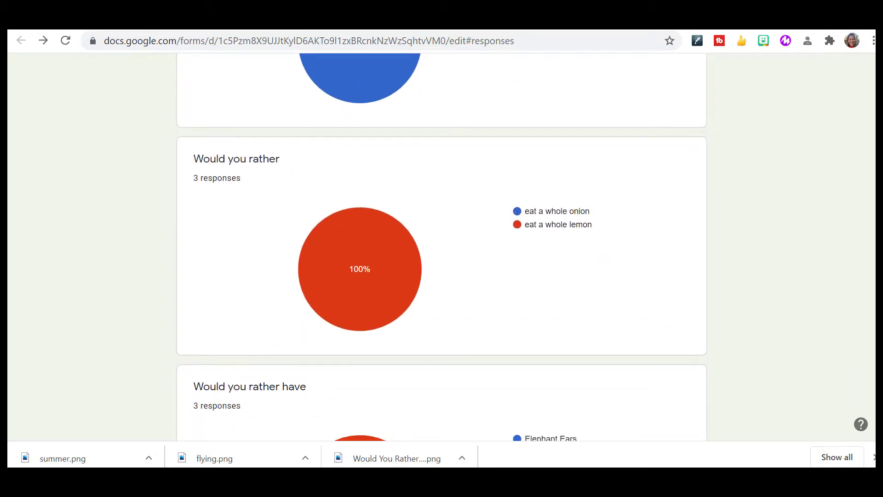